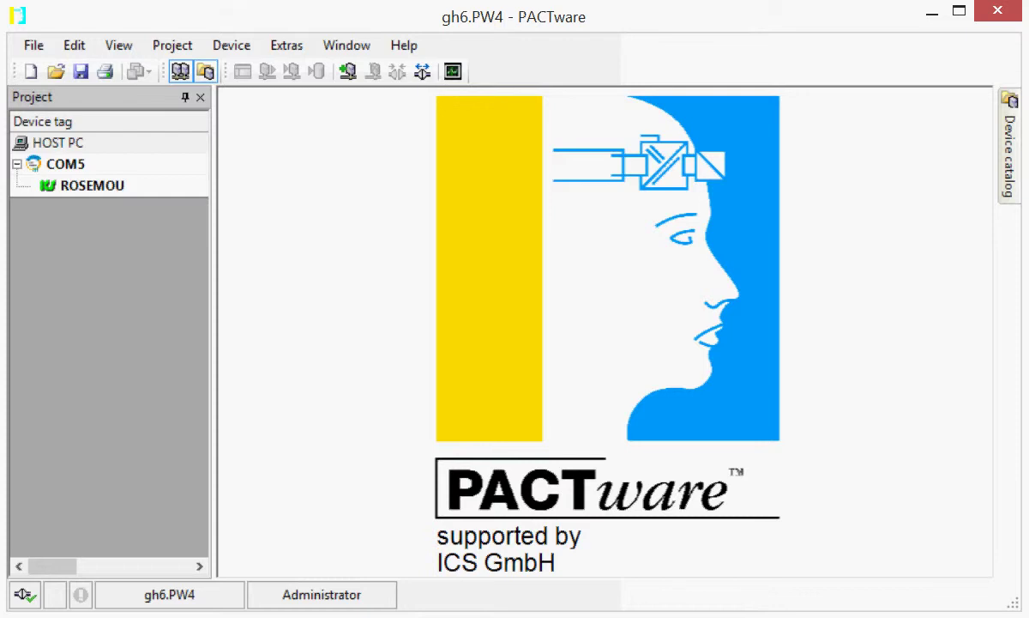
- Open the ROSEMOU device and its Archive view showing live PV, SV and current values
{"action": "double_click", "coordinate": [101, 188]}
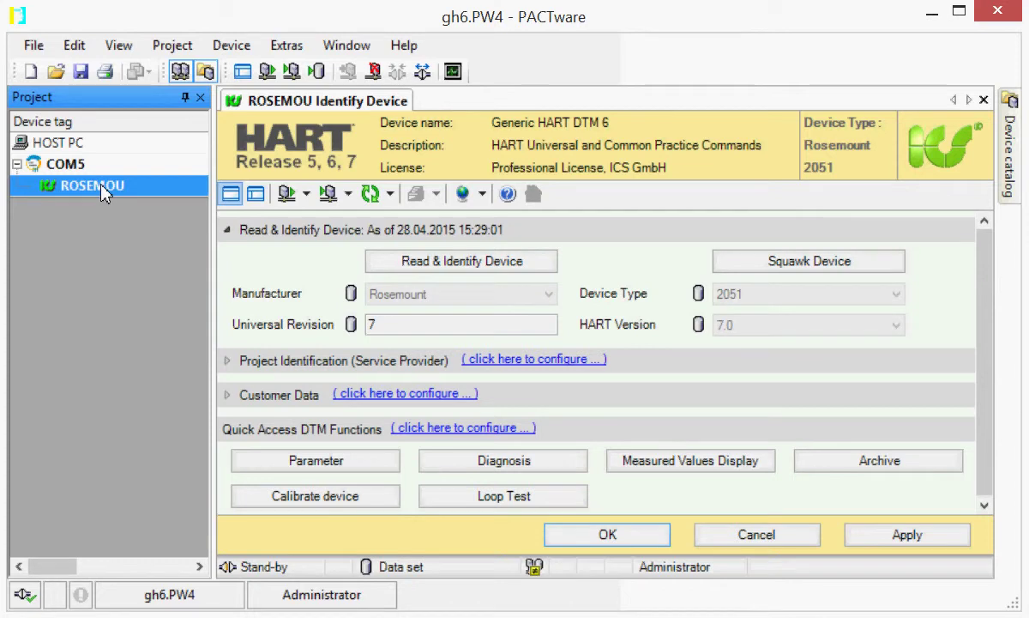
{"action": "left_click", "coordinate": [861, 468]}
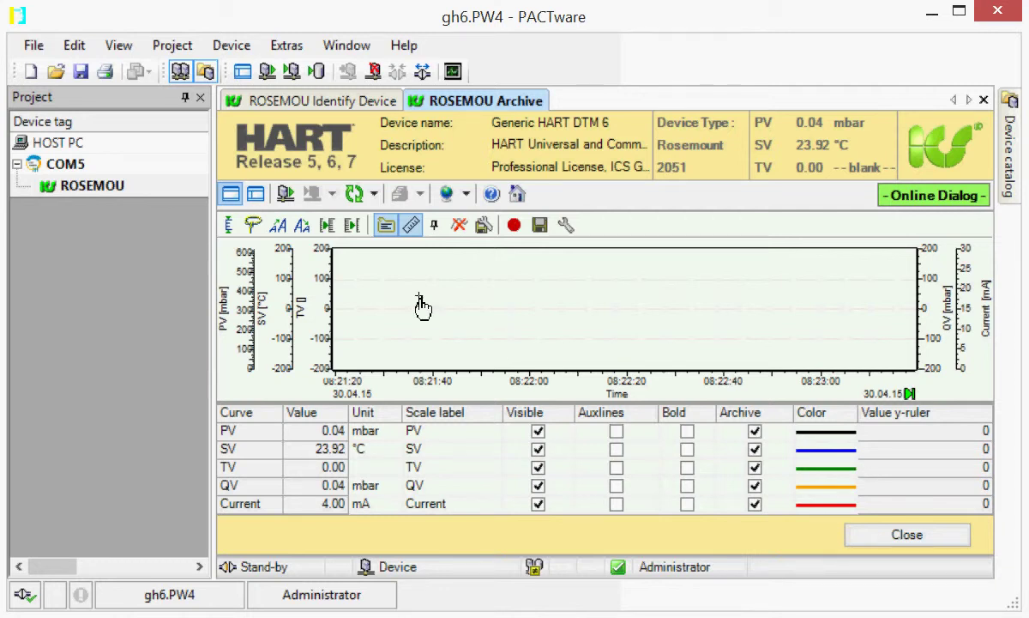
- Set the ROSEMOU cyclic refresh interval to 5 sec so trend curves start plotting
{"action": "left_click", "coordinate": [374, 195]}
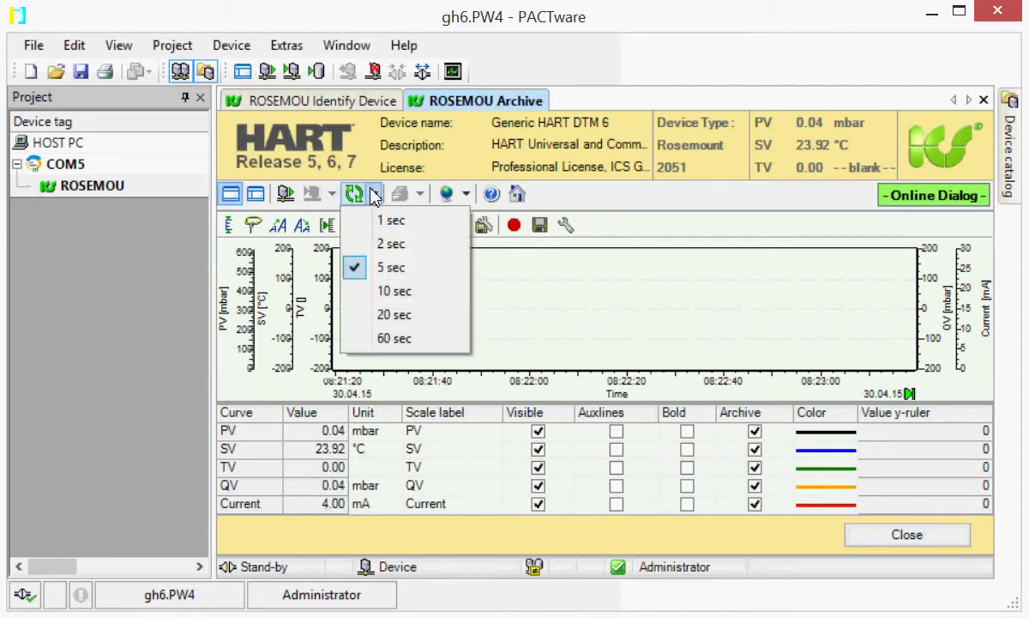
{"action": "left_click", "coordinate": [399, 273]}
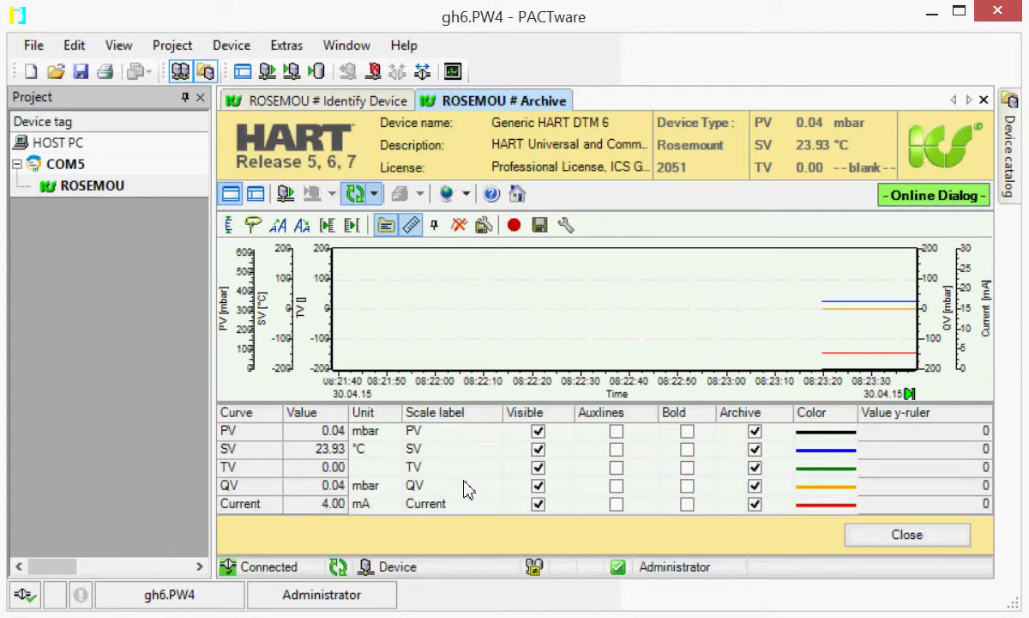
- Hide the QV and TV curves and enlarge the trend chart above the curve table
{"action": "left_click", "coordinate": [538, 486]}
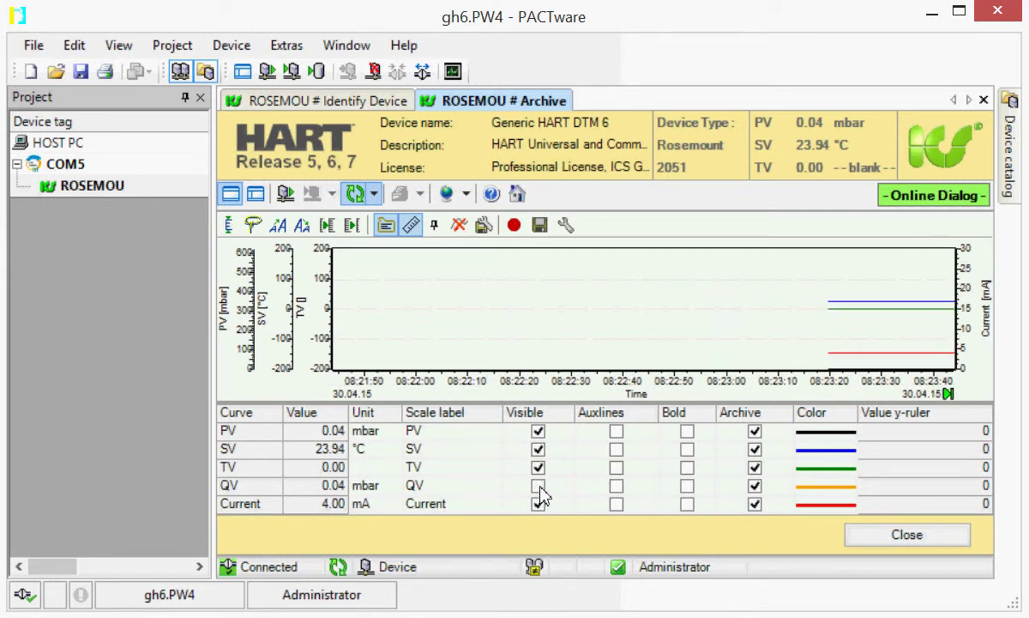
{"action": "left_click", "coordinate": [539, 469]}
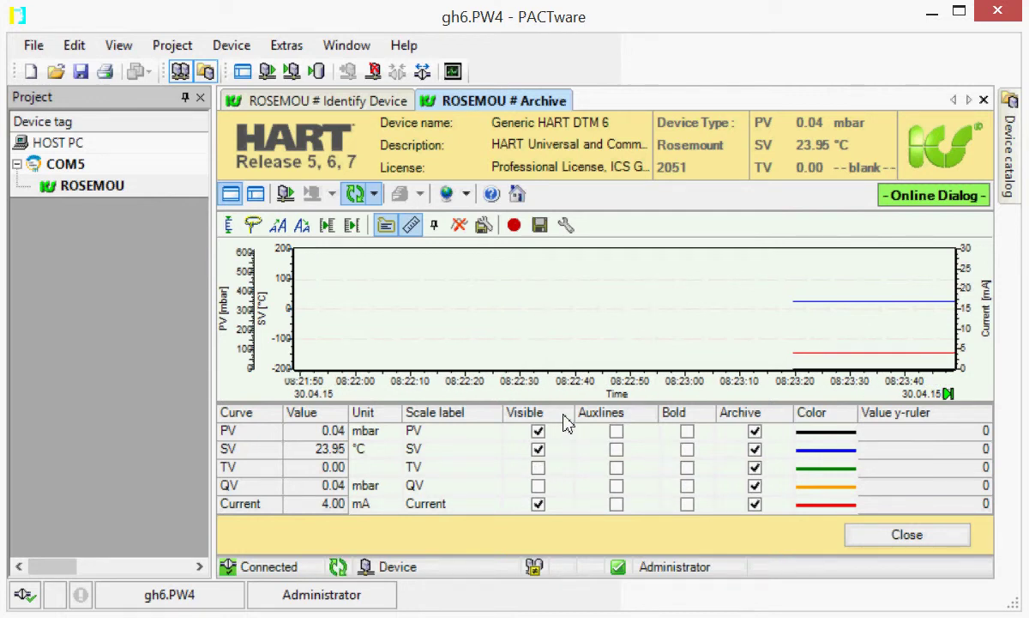
{"action": "left_click_drag", "start_coordinate": [562, 405], "coordinate": [565, 466]}
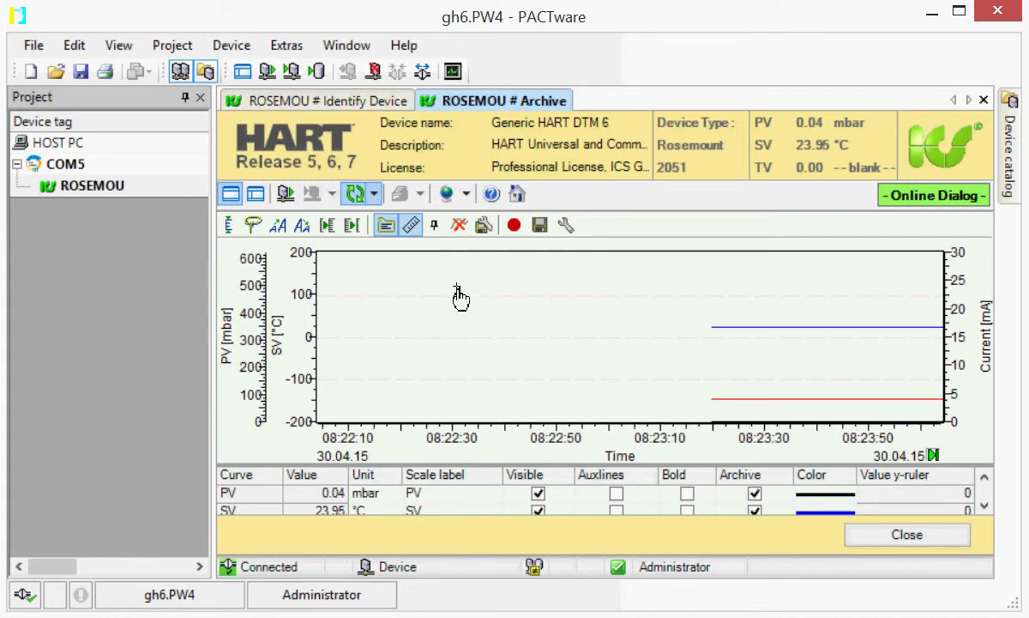
- Pin the SV axis onto PV for stacked panes, rescale with Capture curves, and pan to the start
{"action": "left_click", "coordinate": [435, 230]}
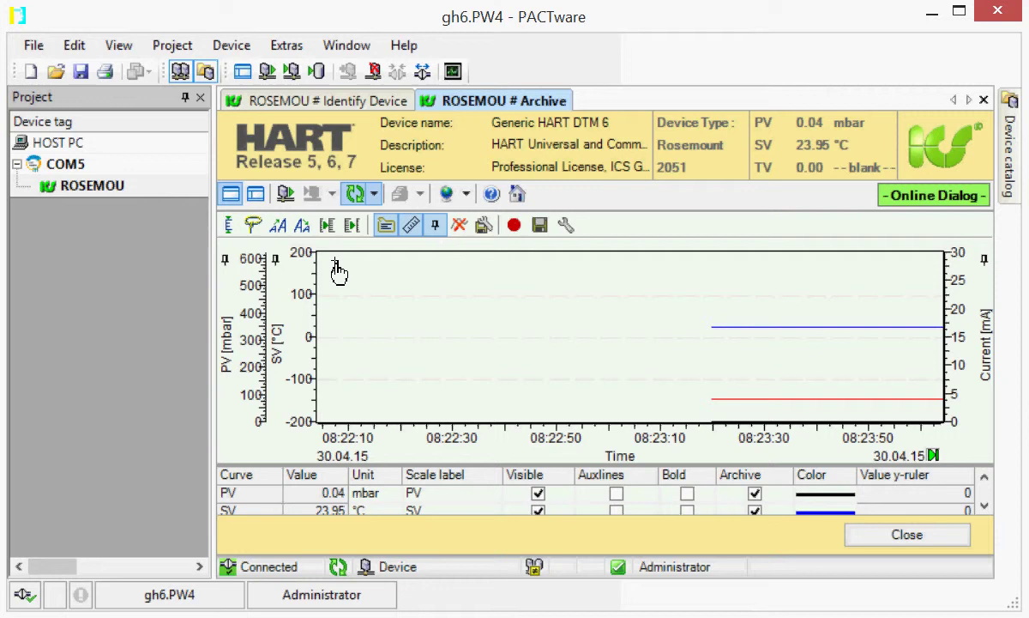
{"action": "left_click_drag", "start_coordinate": [277, 260], "coordinate": [253, 268]}
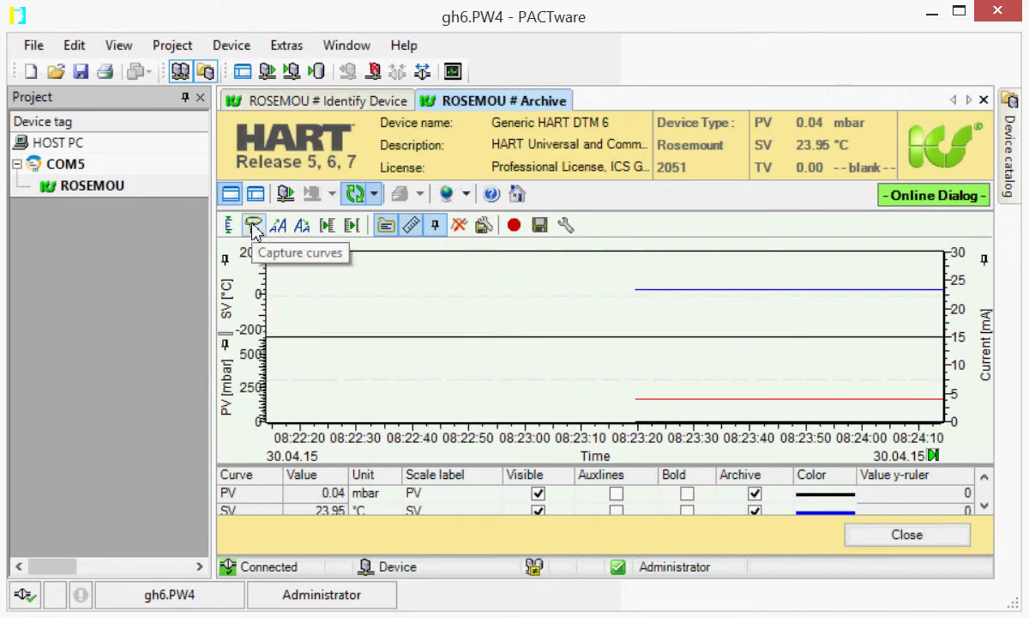
{"action": "left_click", "coordinate": [253, 228]}
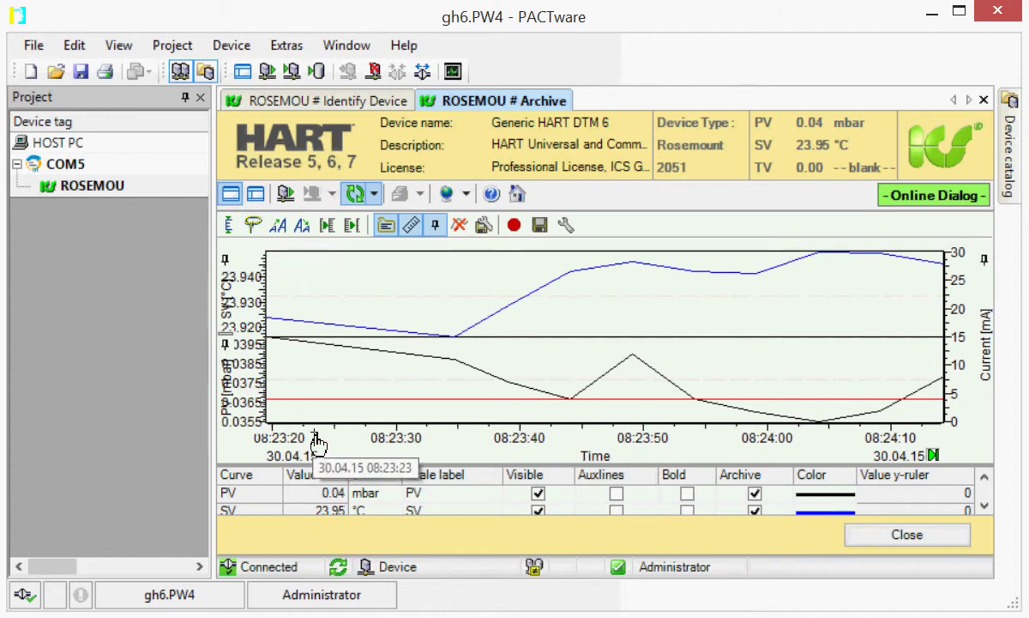
{"action": "left_click_drag", "start_coordinate": [318, 442], "coordinate": [748, 451]}
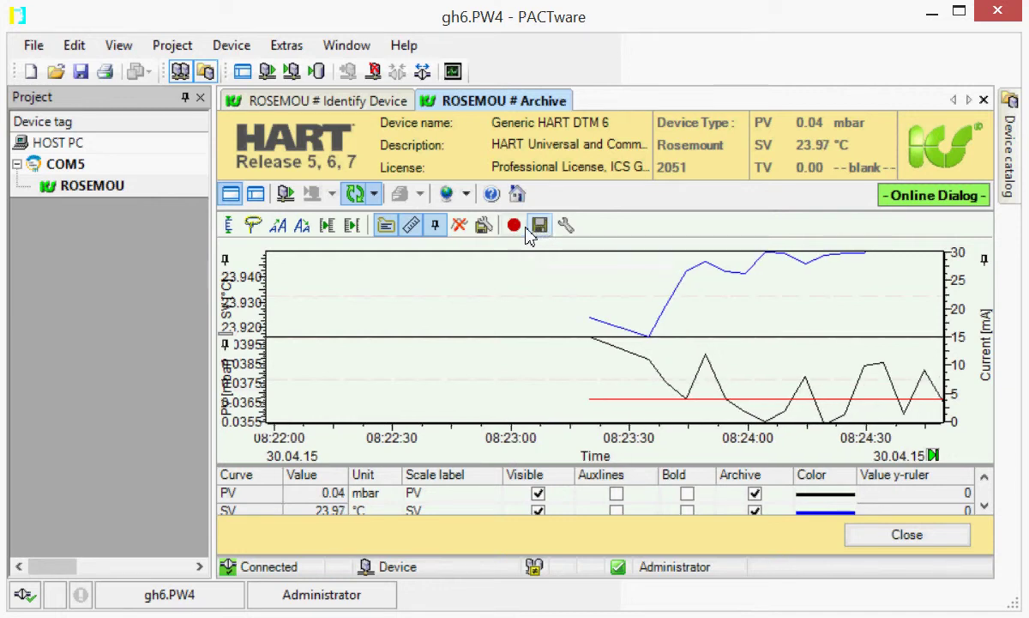
- Start Auto-Archiving the trend to Trend.csv, overwriting the existing file
{"action": "left_click", "coordinate": [515, 227]}
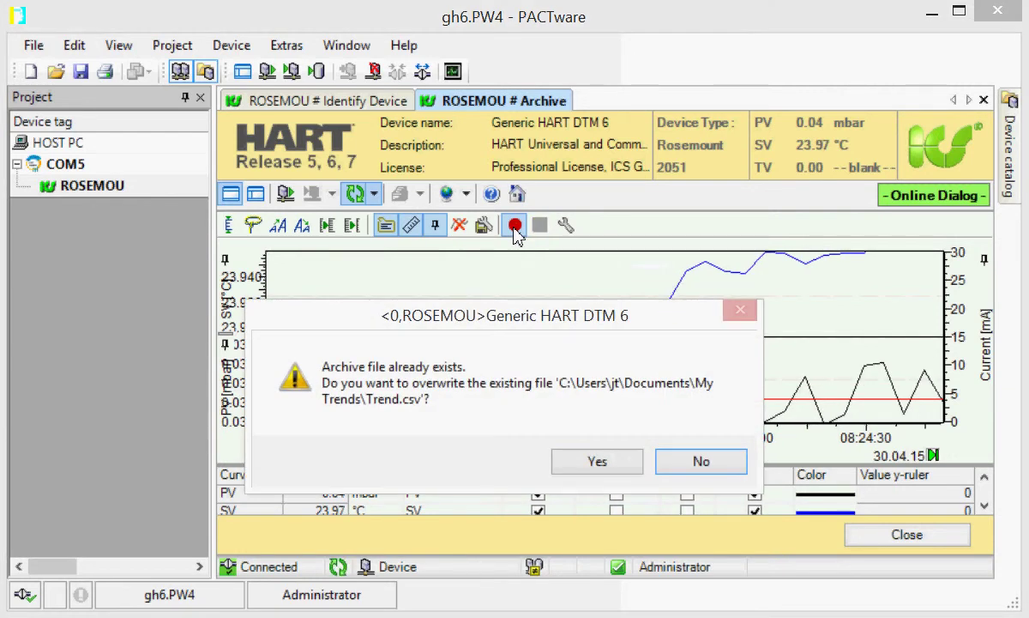
{"action": "left_click", "coordinate": [592, 461]}
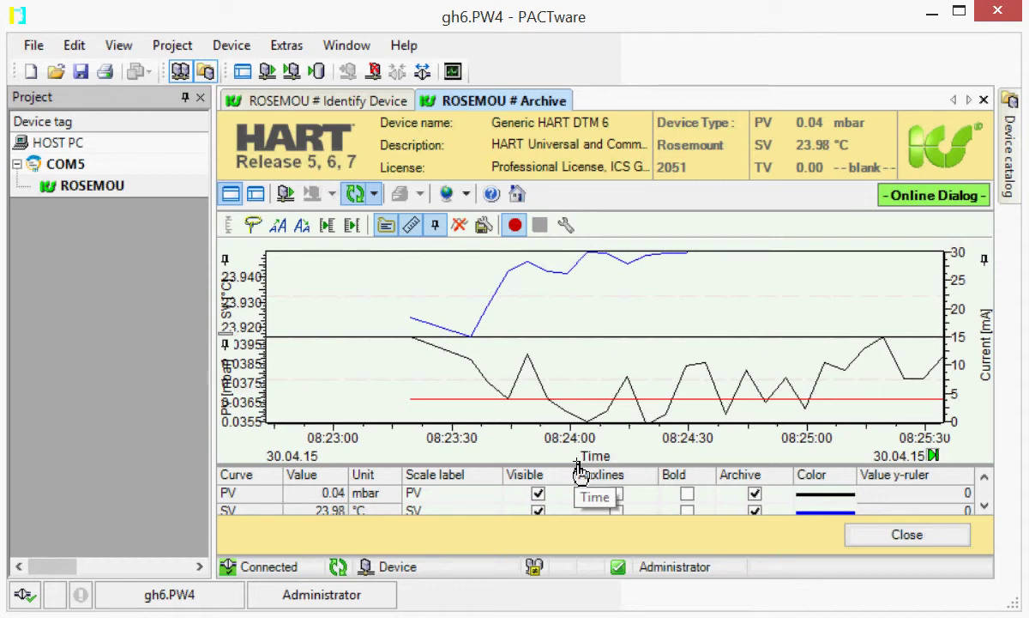
- Stop the archive recording and cyclic refresh, then close PACTware's ROSEMOU windows
{"action": "left_click", "coordinate": [514, 225]}
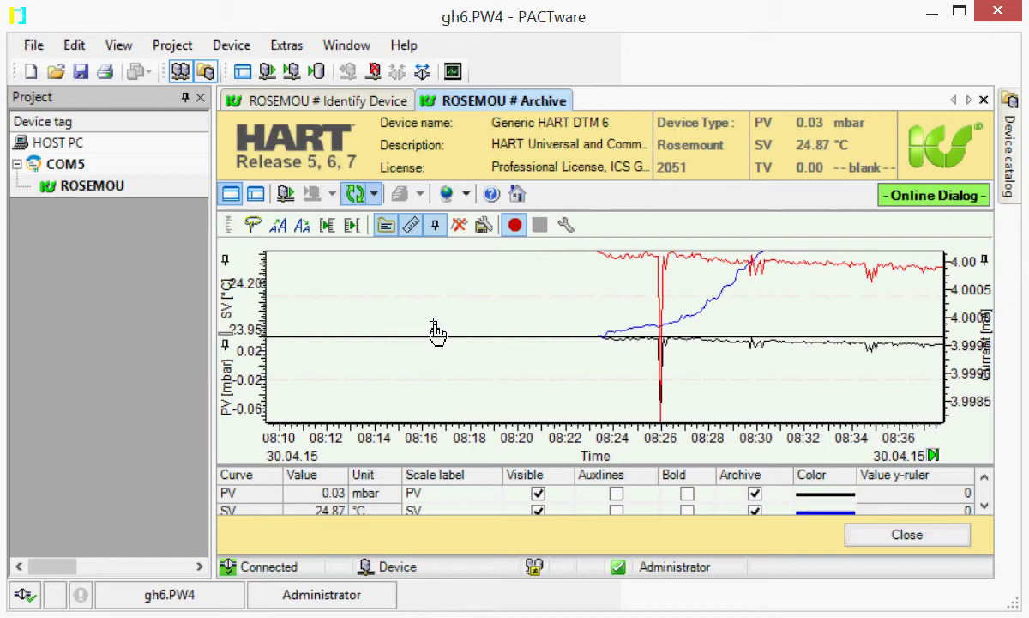
{"action": "left_click", "coordinate": [349, 203]}
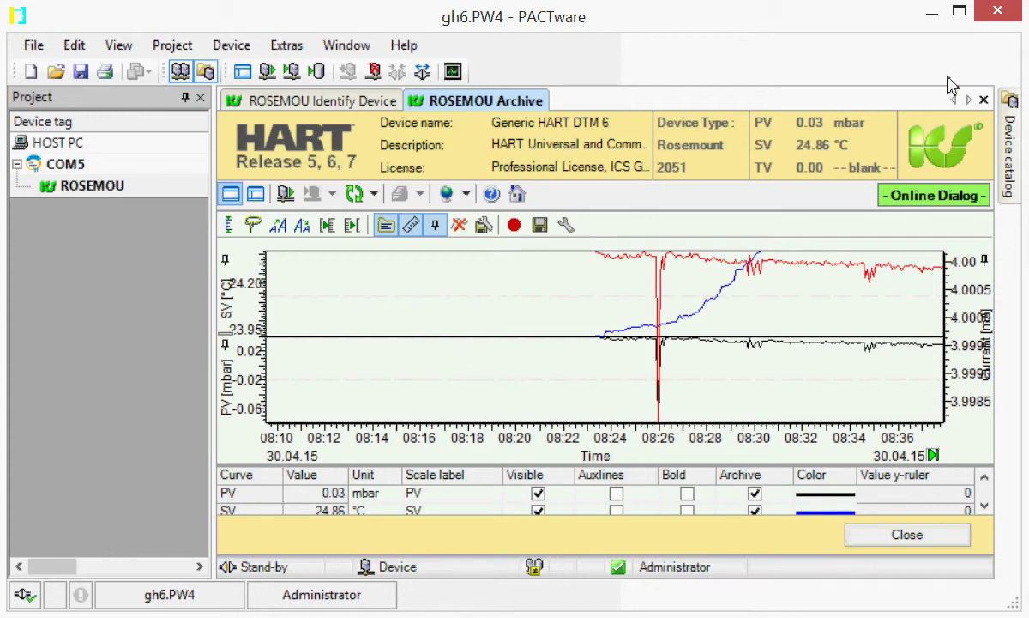
{"action": "left_click", "coordinate": [997, 10]}
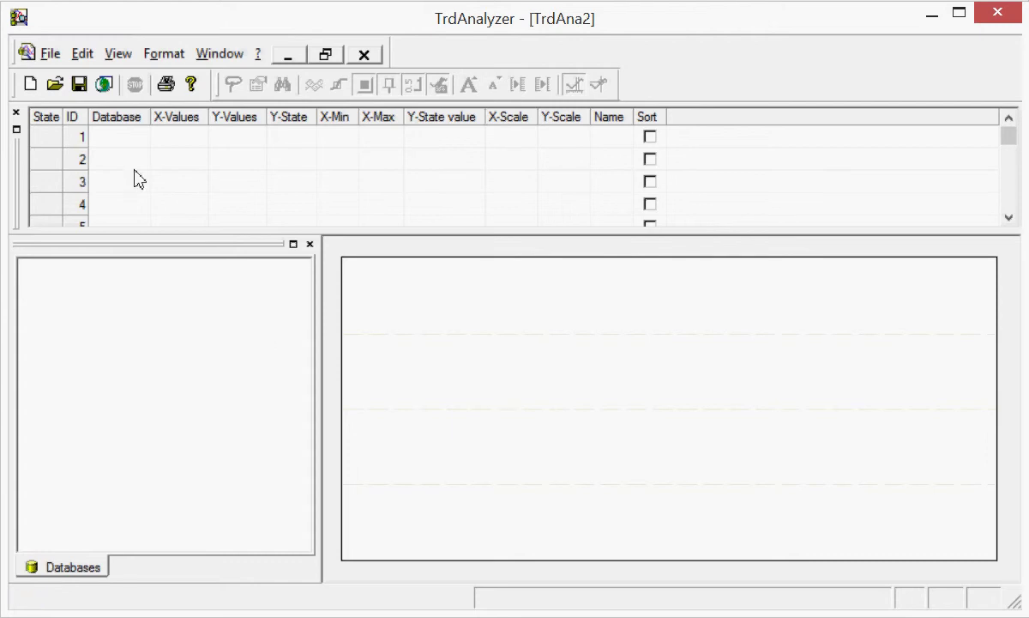
- Open Trend.csv in TrdAnalyzer using the Textfiles (*.txt;*.csv;*.tab;*.asc) file type
{"action": "left_click", "coordinate": [55, 83]}
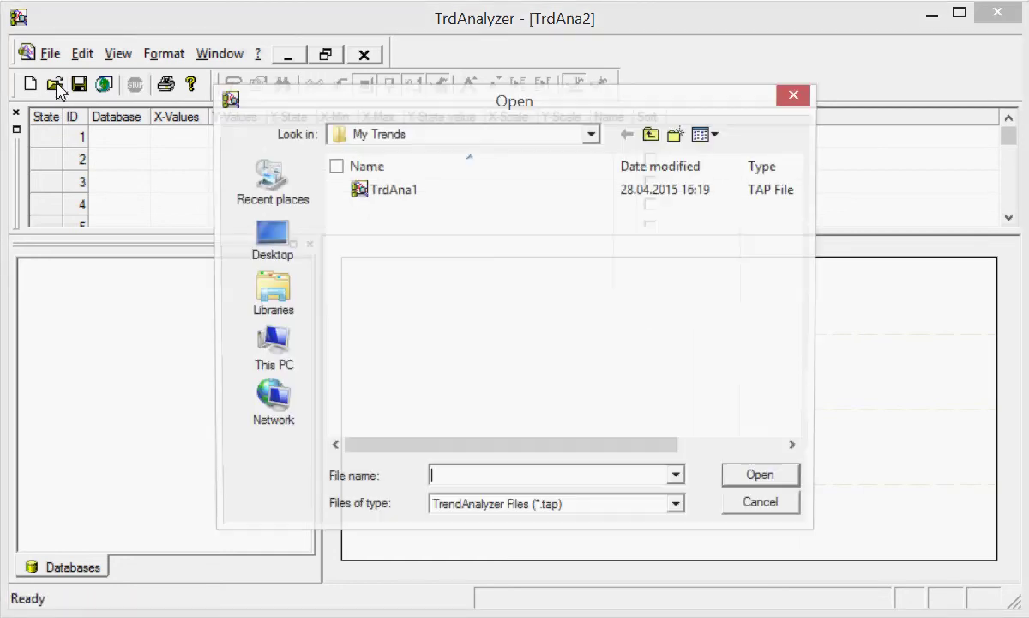
{"action": "left_click", "coordinate": [682, 515]}
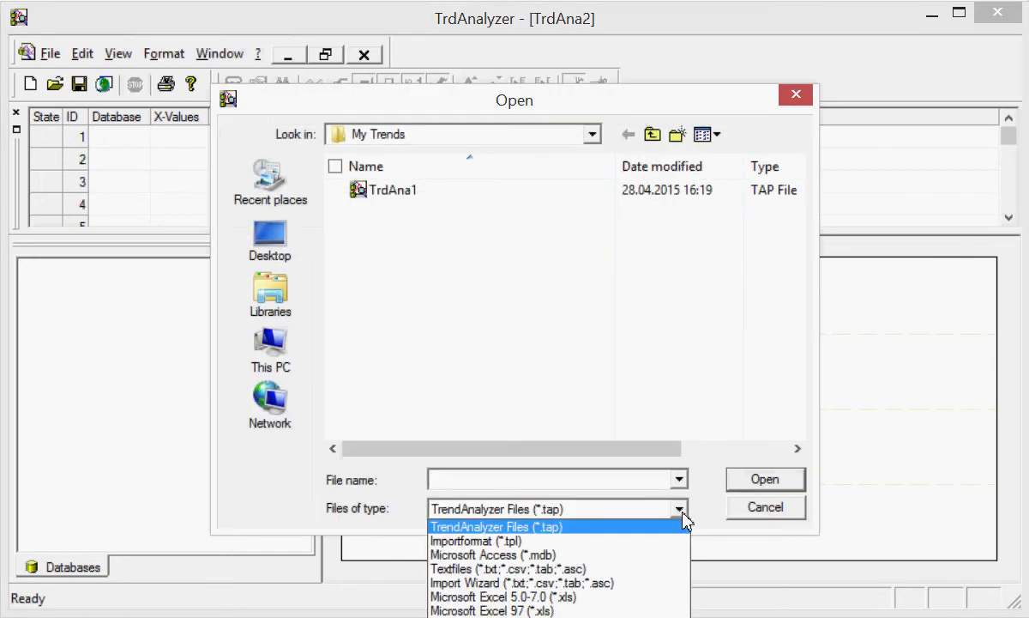
{"action": "left_click", "coordinate": [580, 569]}
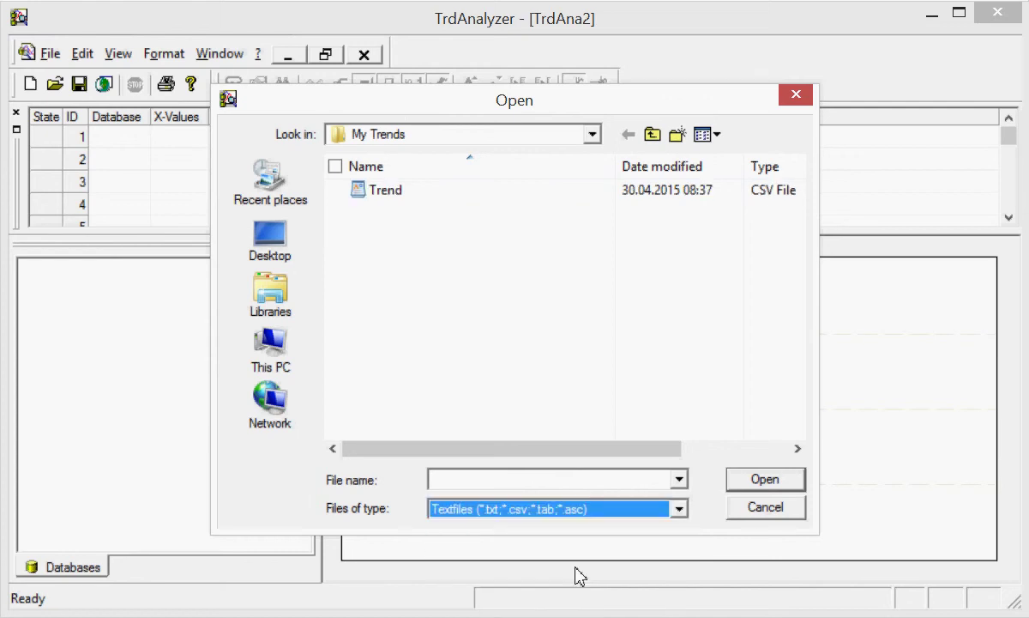
{"action": "double_click", "coordinate": [383, 198]}
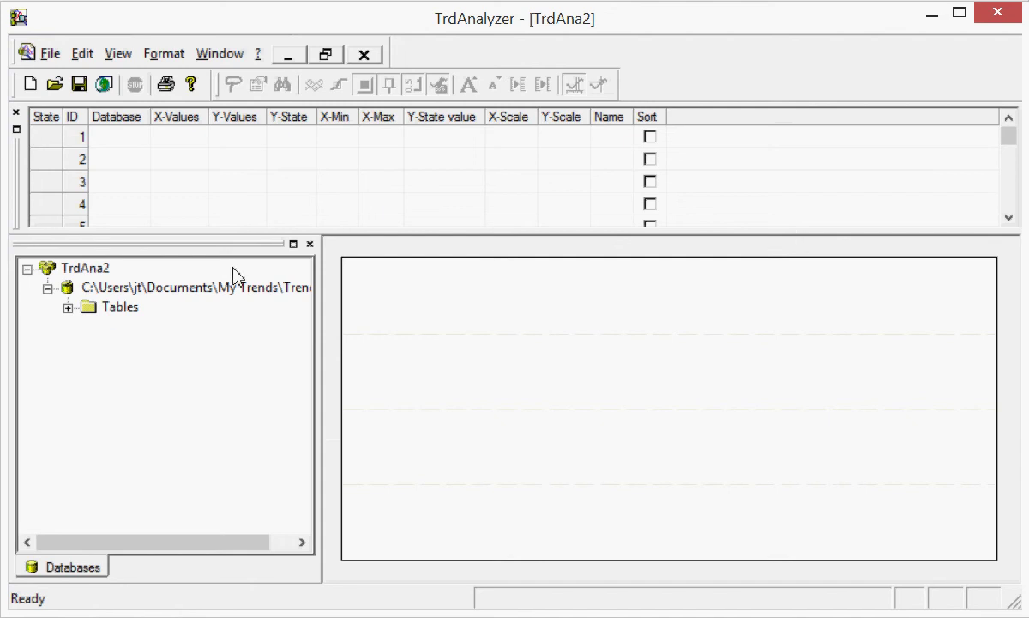
- In Trend#csv fields, assign Time stamp as curve 1's X-values and PV (mbar) as its Y-values
{"action": "left_click", "coordinate": [69, 308]}
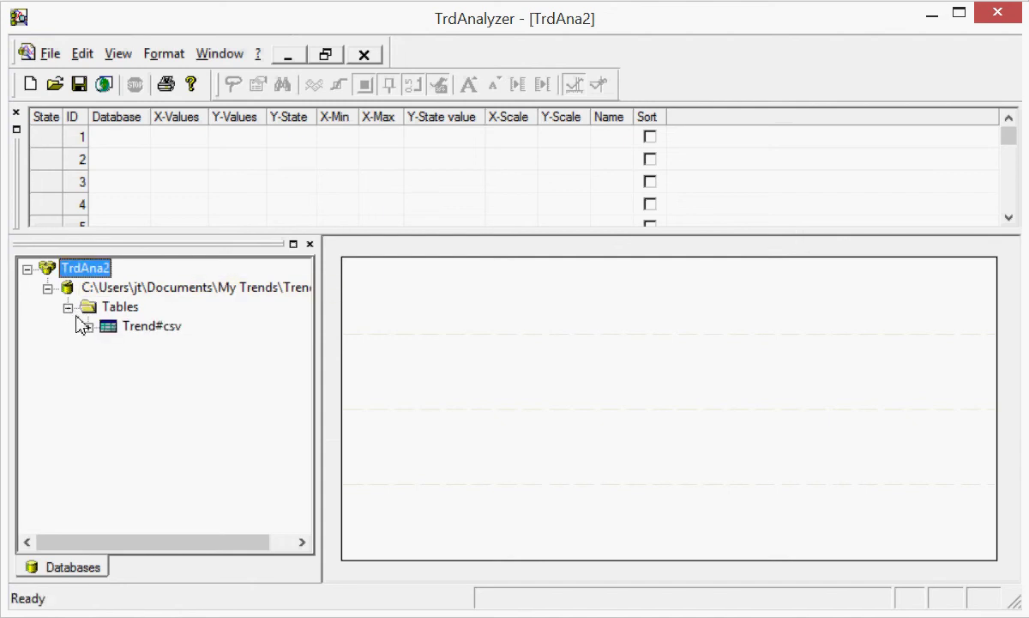
{"action": "left_click", "coordinate": [88, 327]}
{"action": "left_click", "coordinate": [108, 346]}
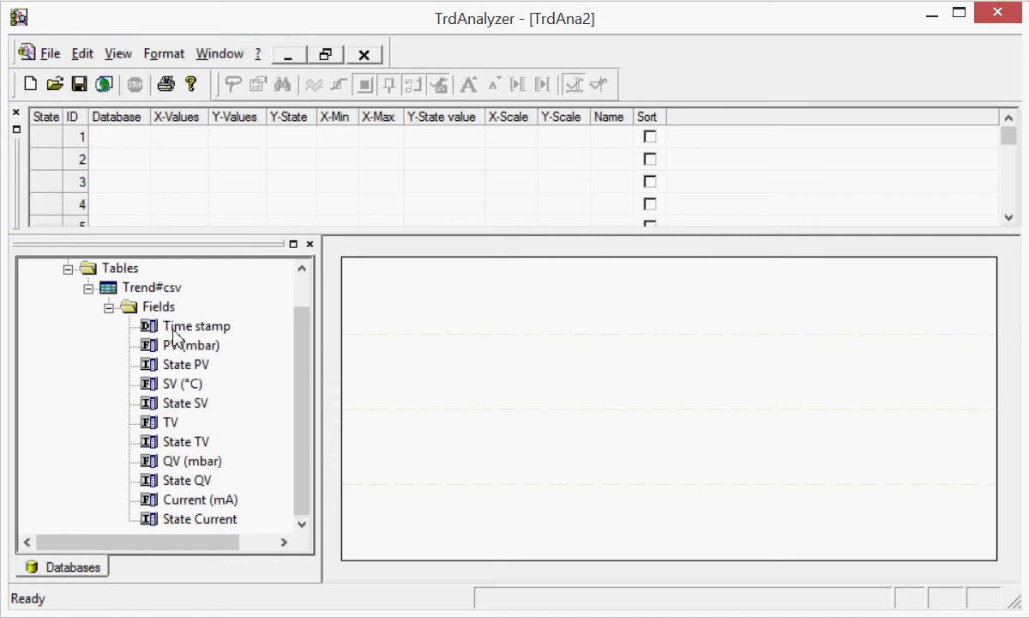
{"action": "left_click_drag", "start_coordinate": [174, 333], "coordinate": [182, 146]}
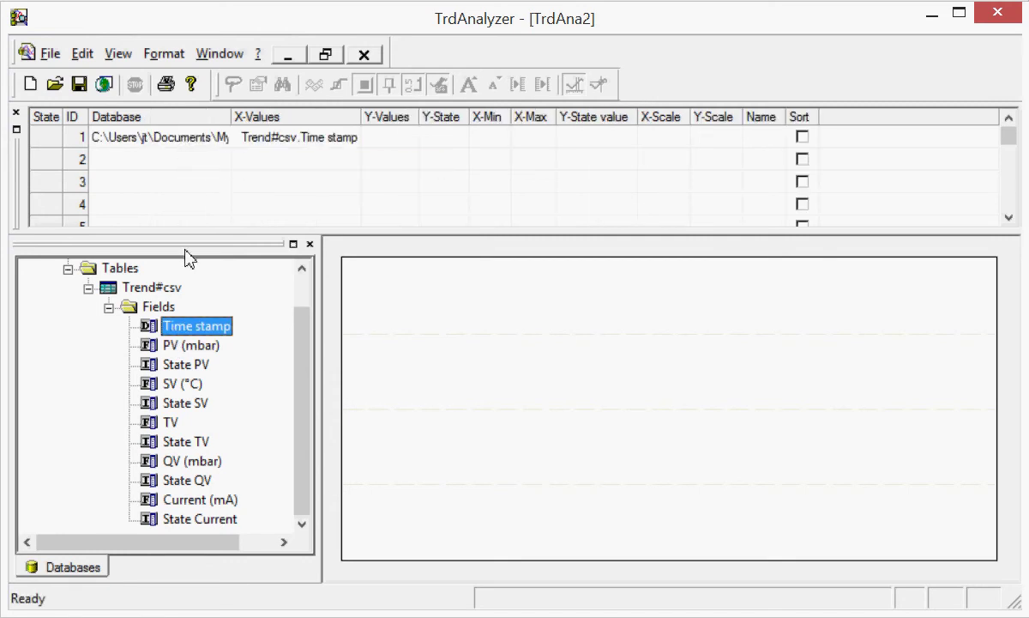
{"action": "left_click_drag", "start_coordinate": [180, 348], "coordinate": [401, 147]}
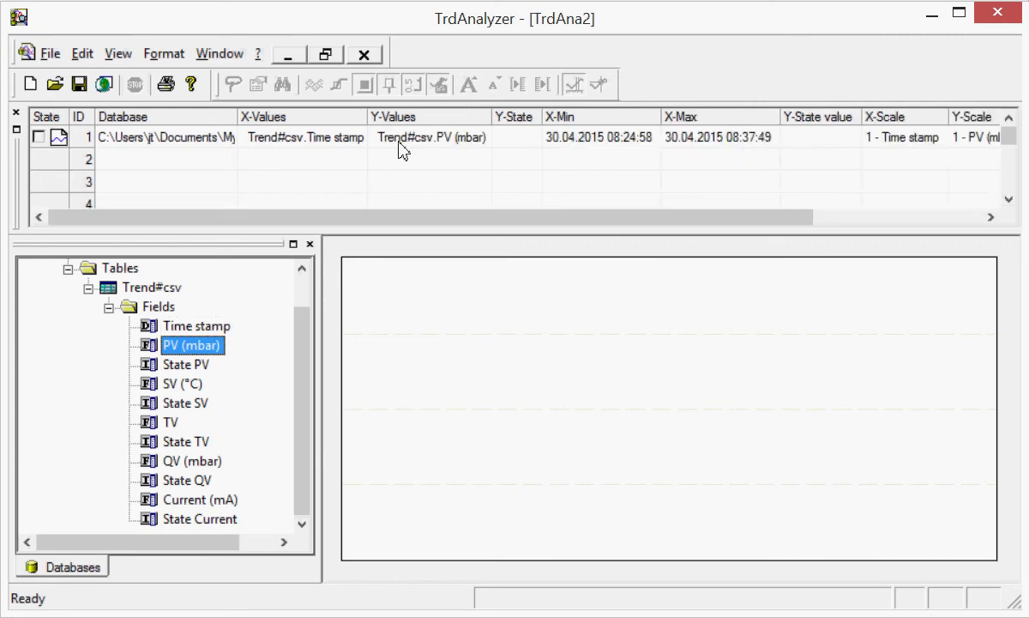
- Add SV (°C) as curve 2, enable both curves, and give SV its own pane above PV
{"action": "left_click", "coordinate": [176, 385]}
{"action": "left_click_drag", "start_coordinate": [171, 383], "coordinate": [415, 154]}
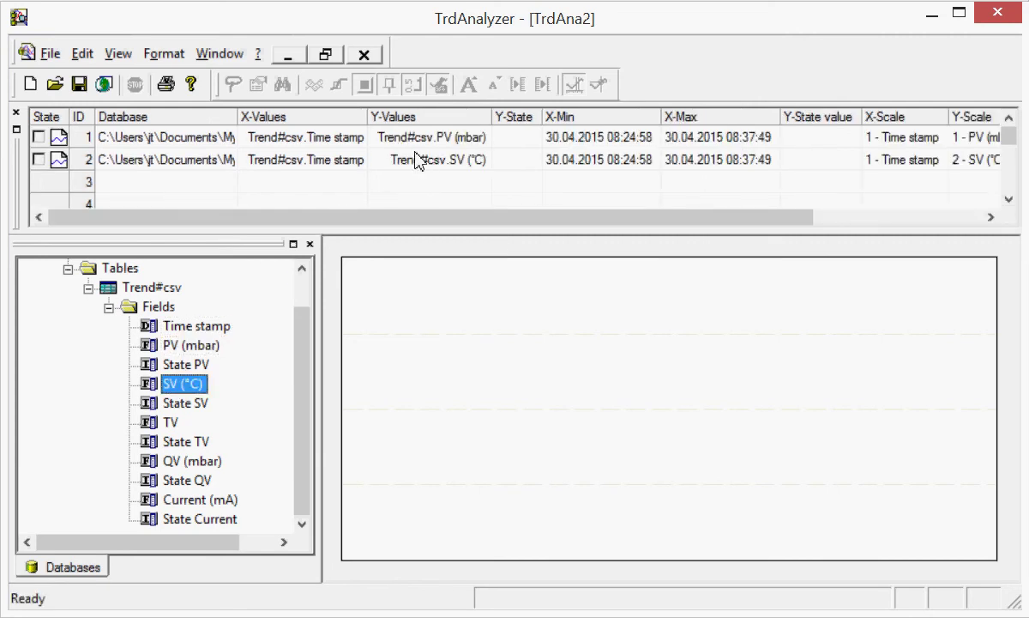
{"action": "left_click", "coordinate": [39, 137]}
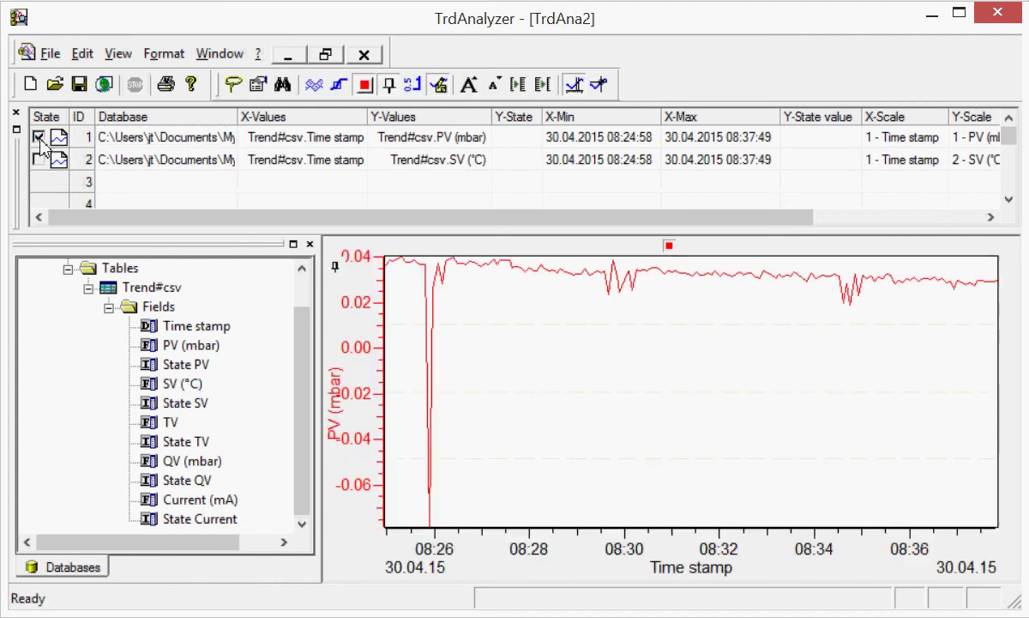
{"action": "left_click", "coordinate": [39, 159]}
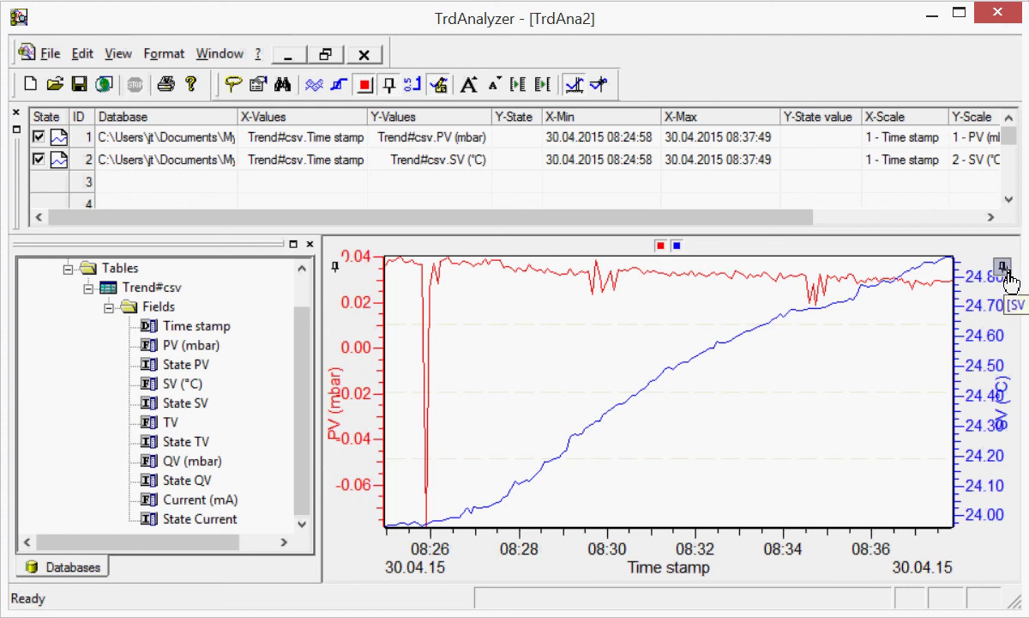
{"action": "left_click_drag", "start_coordinate": [1008, 280], "coordinate": [382, 311]}
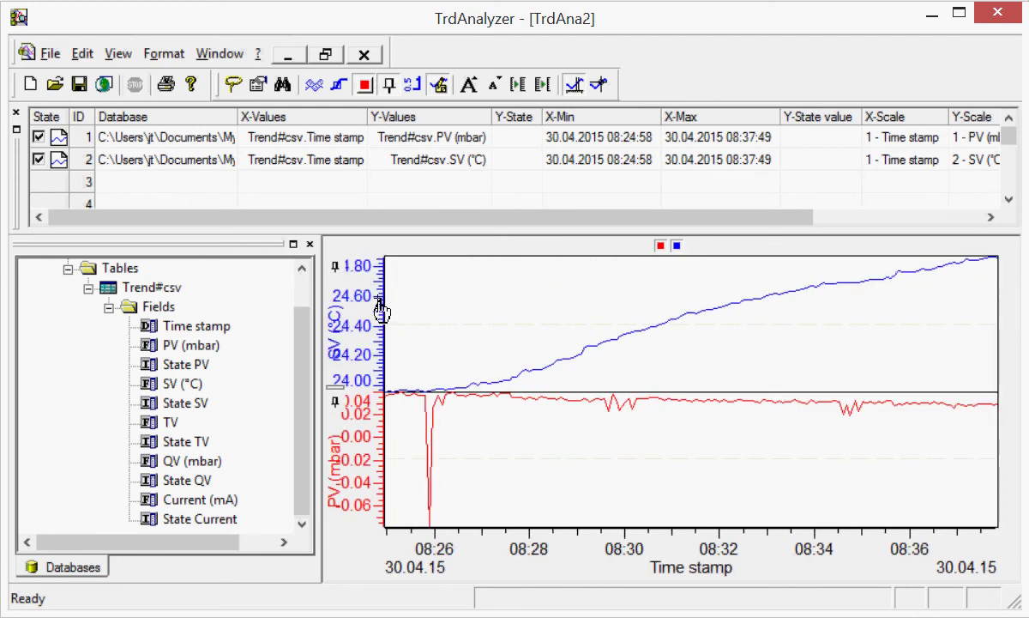